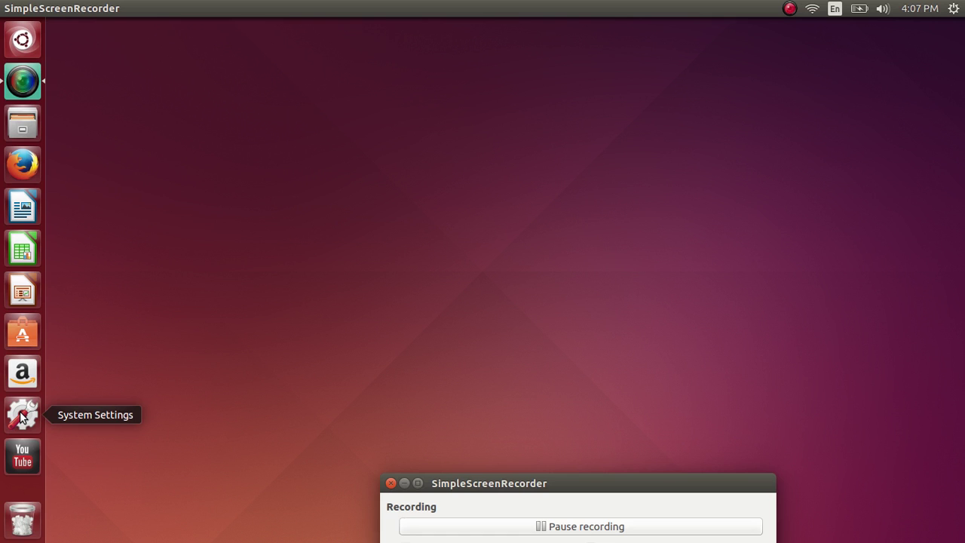
Step: Open System Settings from the launcher, then again via a Dash search for 'system sett', closing it each time
left_click(21, 416)
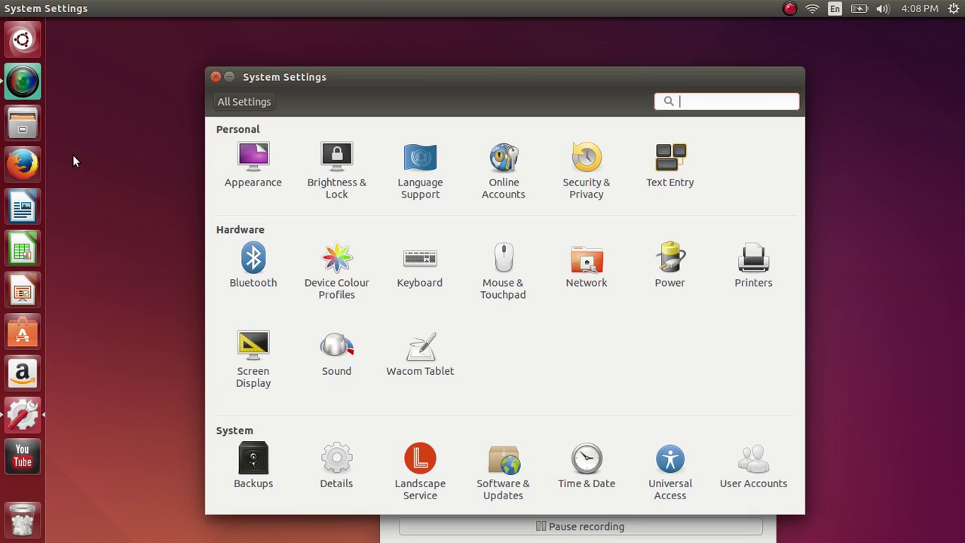
left_click(216, 77)
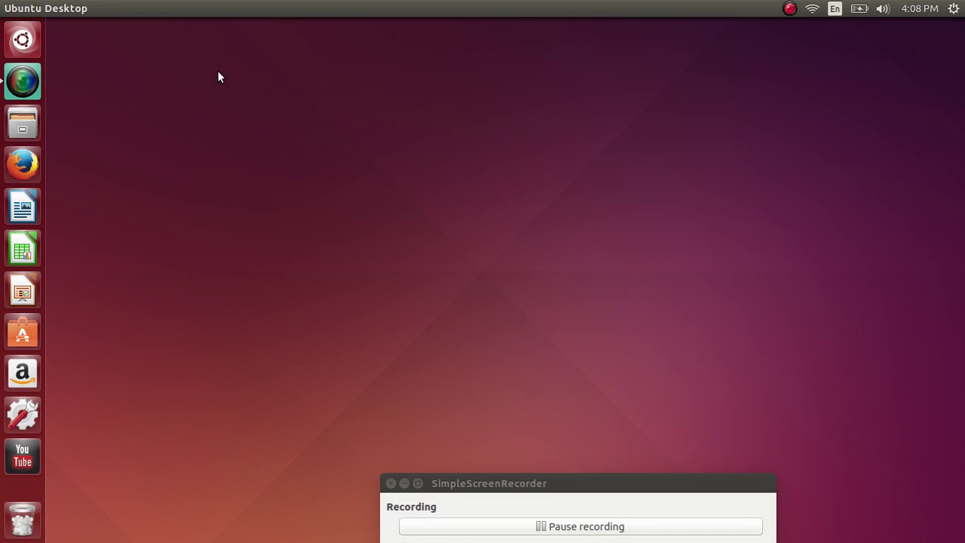
left_click(21, 42)
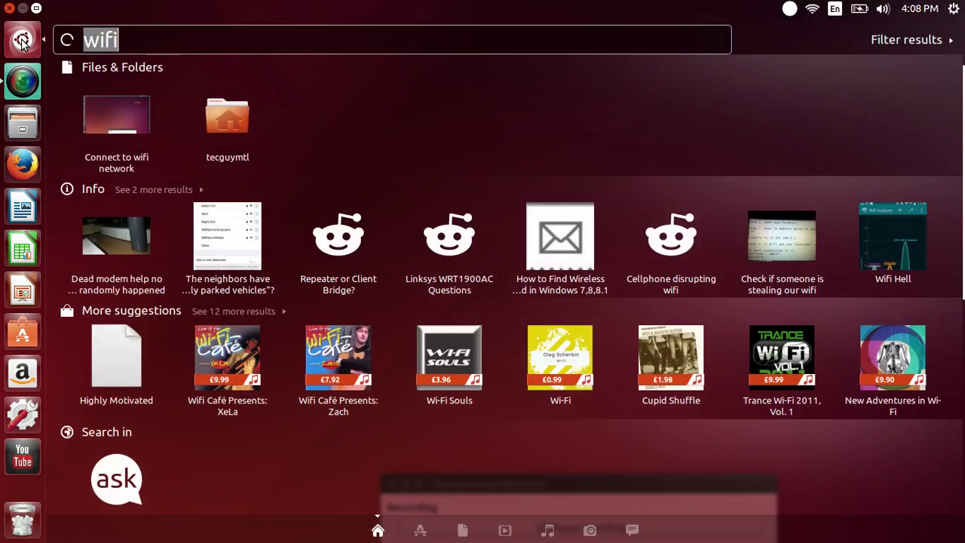
type("system ser")
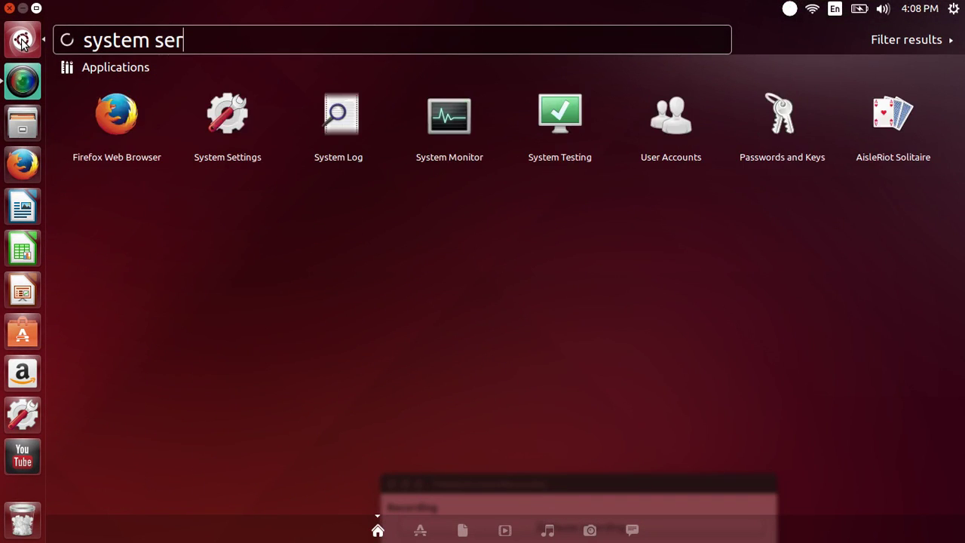
key("BackSpace")
type("tt")
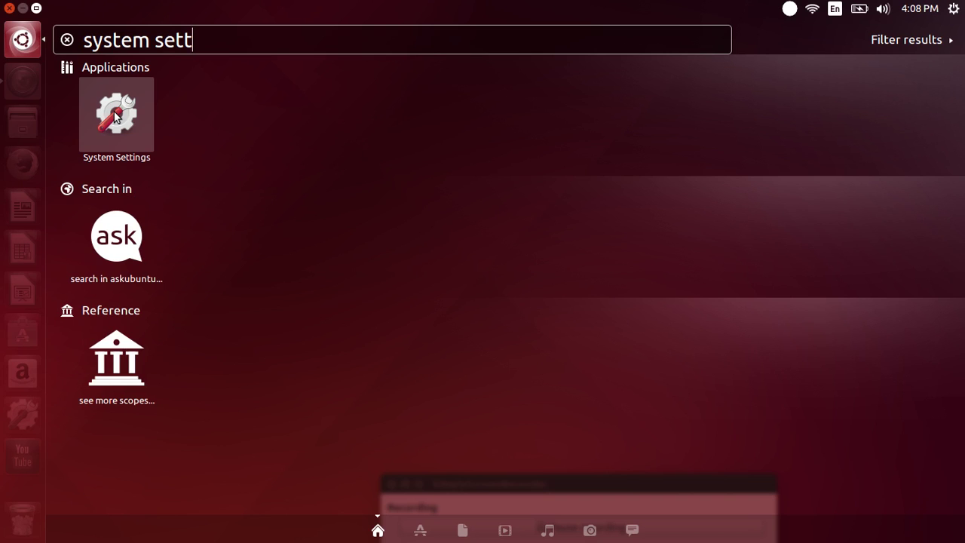
left_click(115, 113)
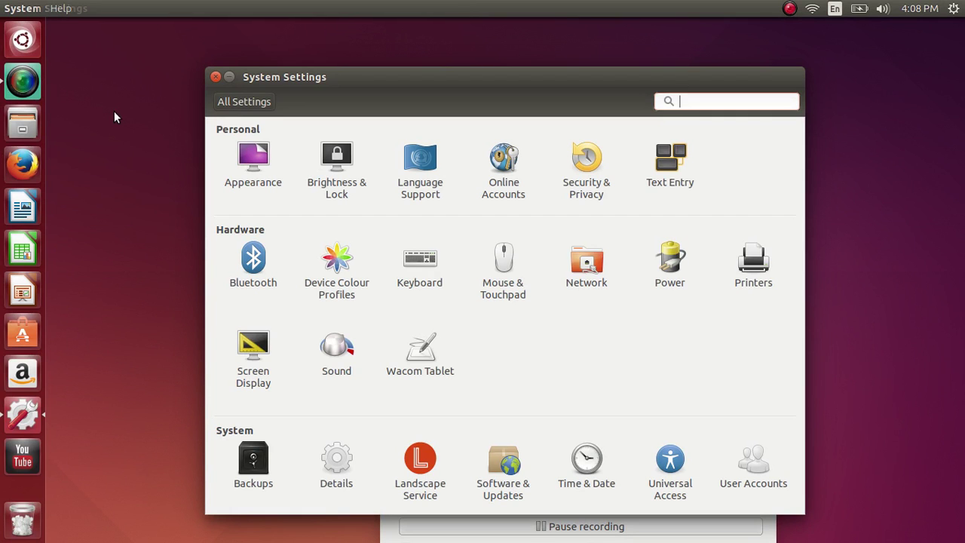
left_click(217, 78)
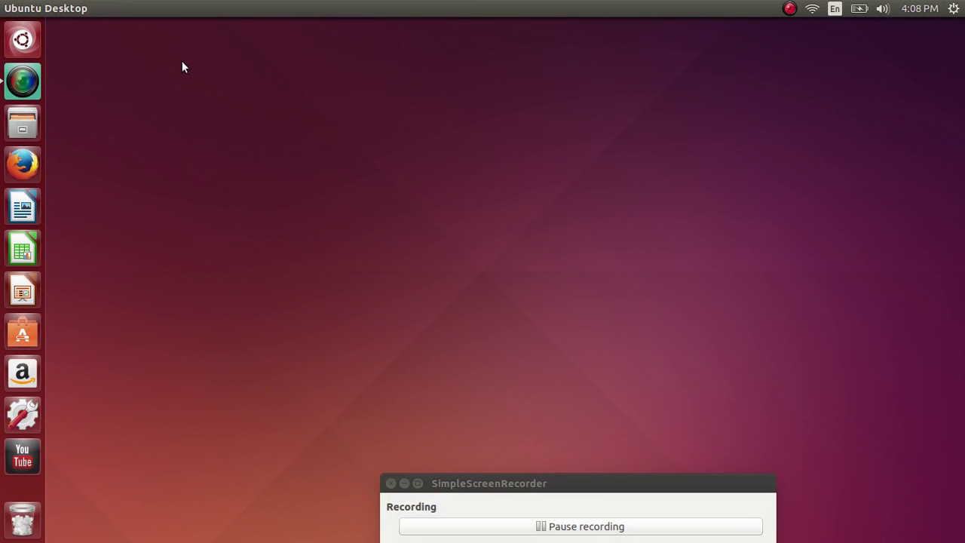
Step: Open Screen Display settings via a Dash search for 'screen resolu', close it, and bring up the top-bar system menu
left_click(39, 35)
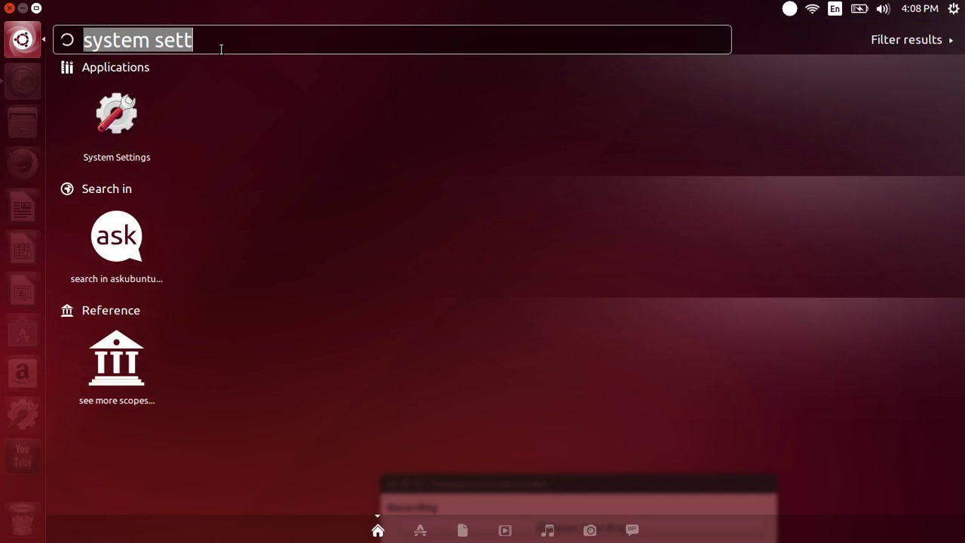
type("scr")
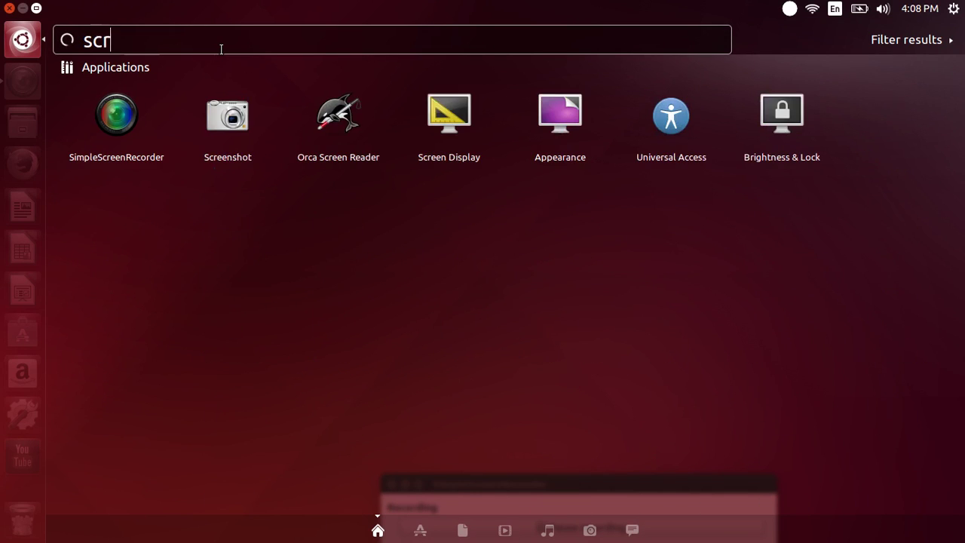
type("een resolu")
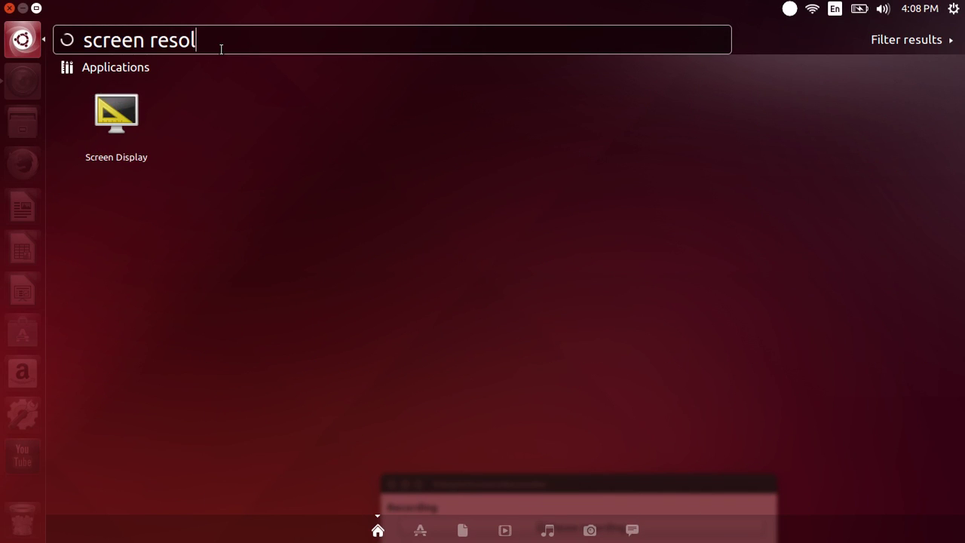
left_click(121, 113)
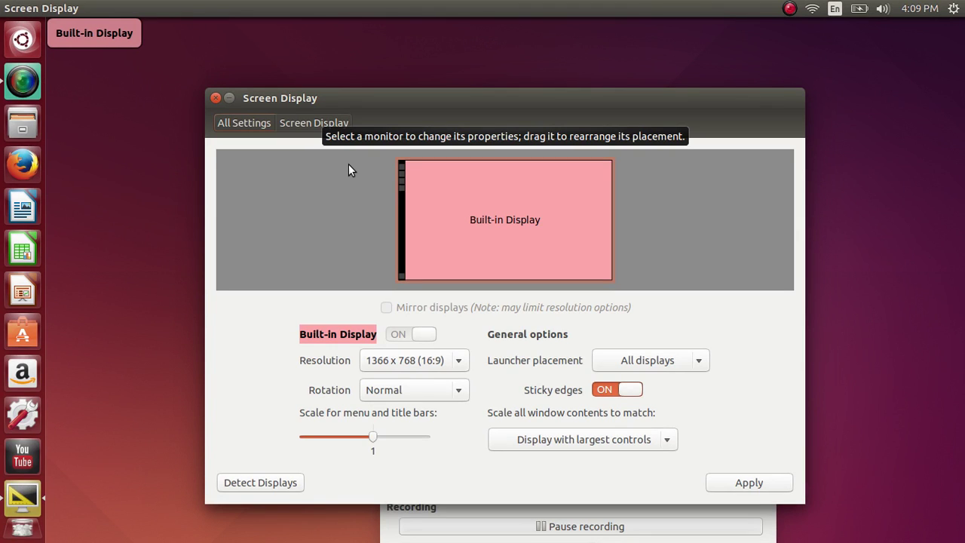
left_click(216, 99)
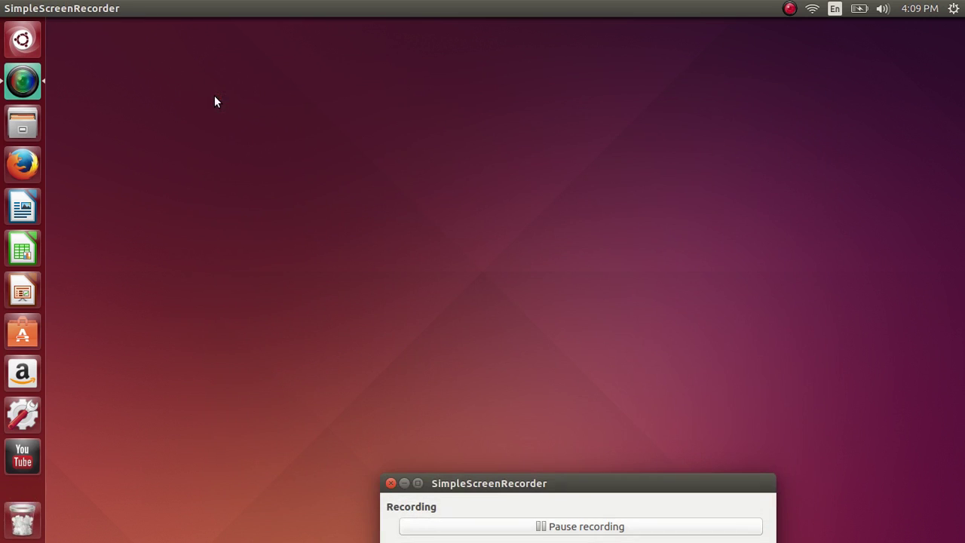
left_click(379, 140)
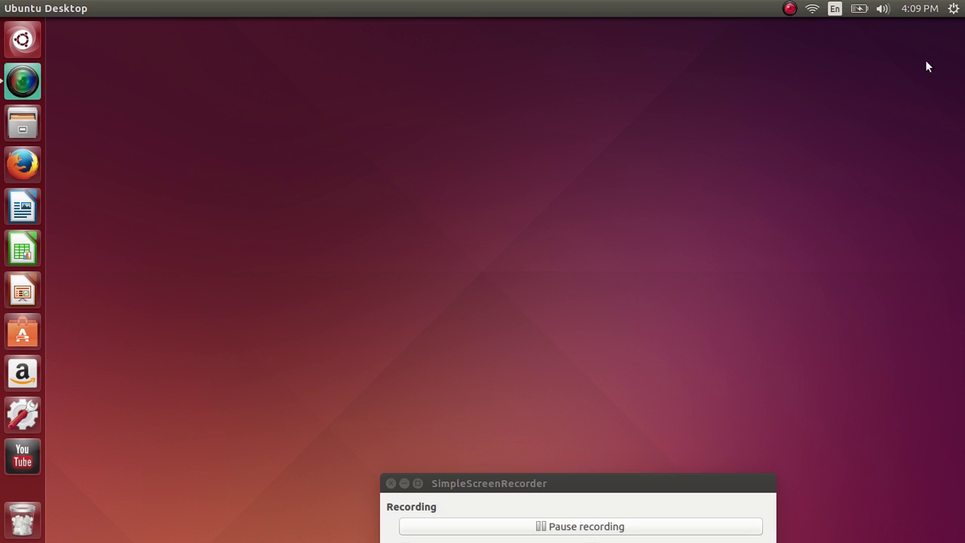
left_click(954, 9)
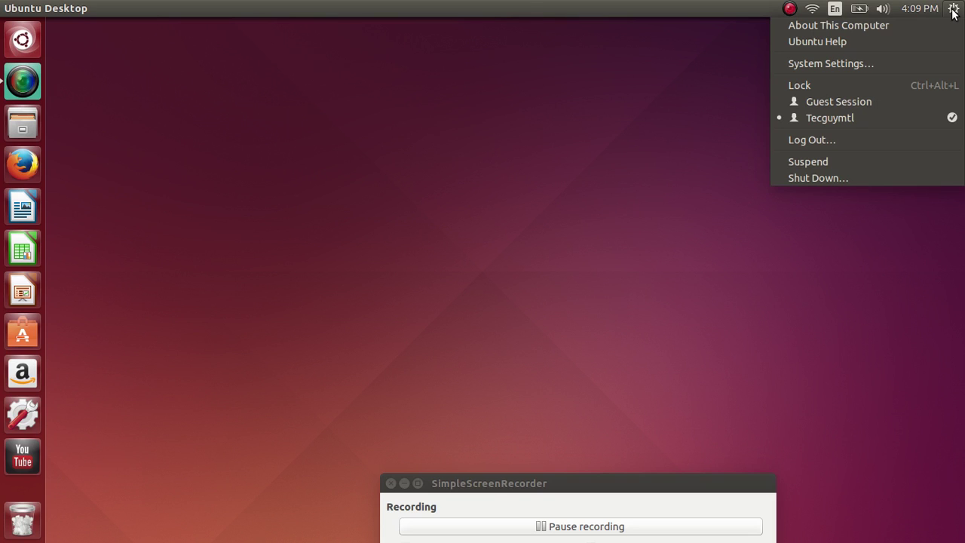
Step: Choose System Settings… from the top-bar gear menu to show the Personal, Hardware and System overview
left_click(926, 58)
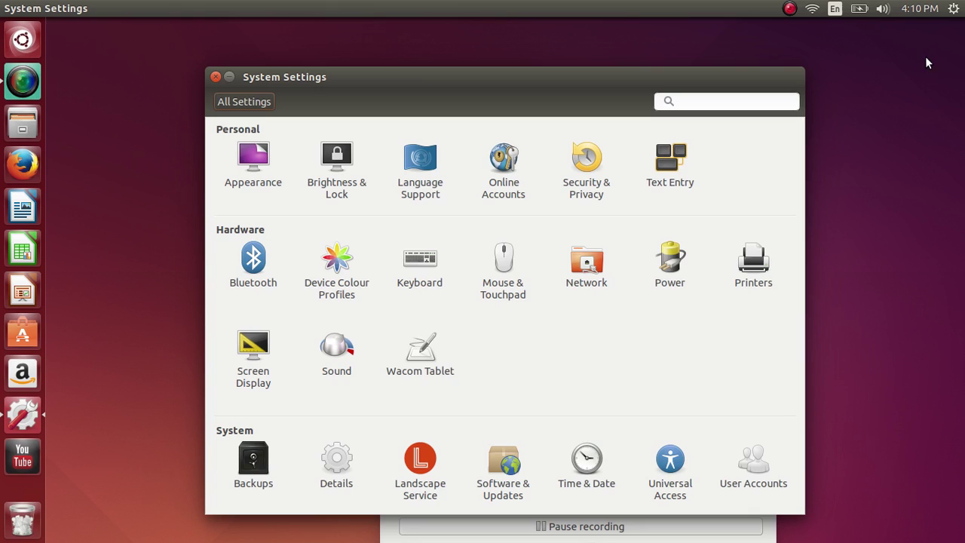
left_click(731, 101)
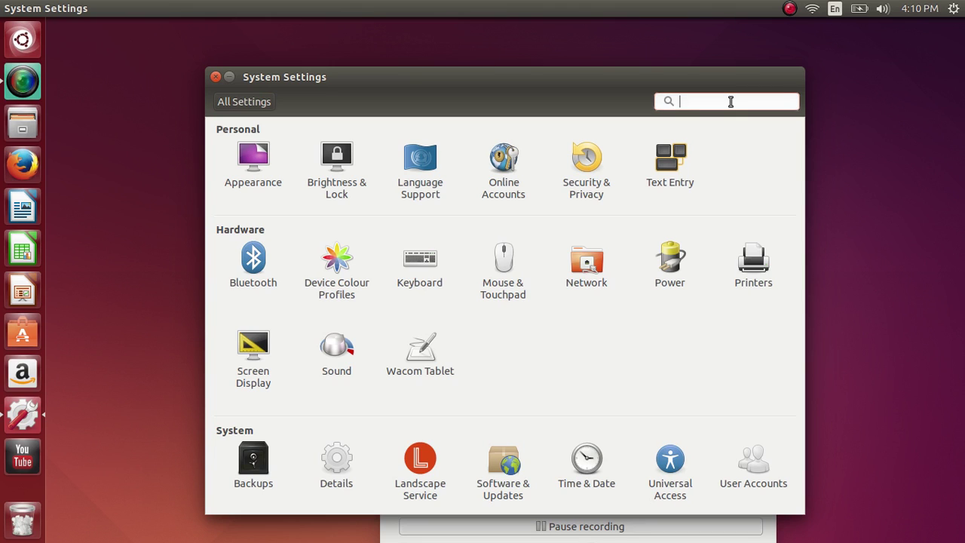
type("scr")
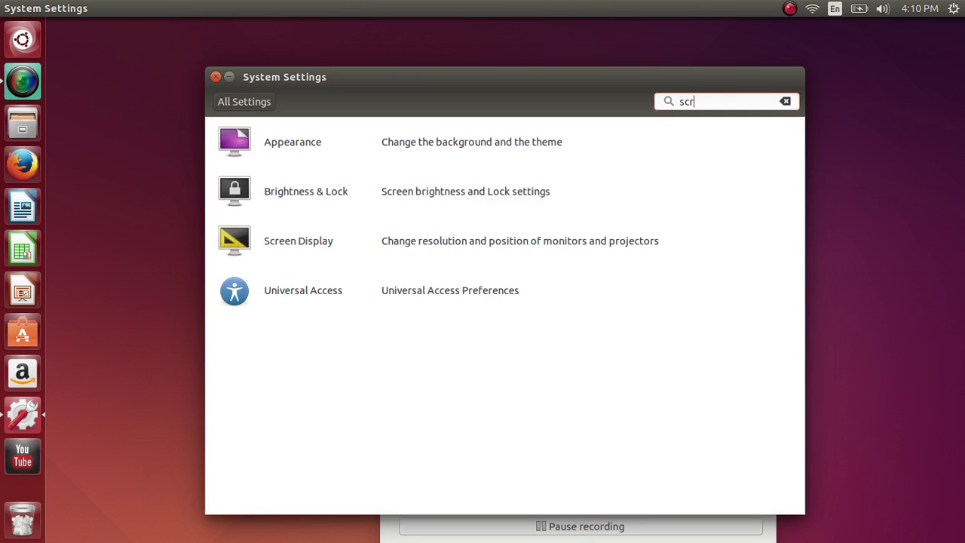
type("een")
key("BackSpace")
key("BackSpace")
key("BackSpace")
key("BackSpace")
key("BackSpace")
key("BackSpace")
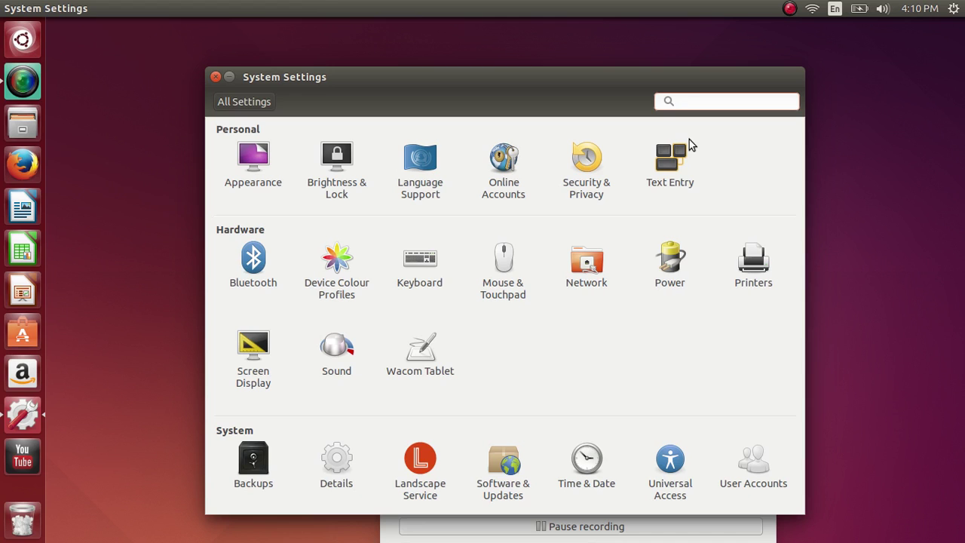
type("add printer")
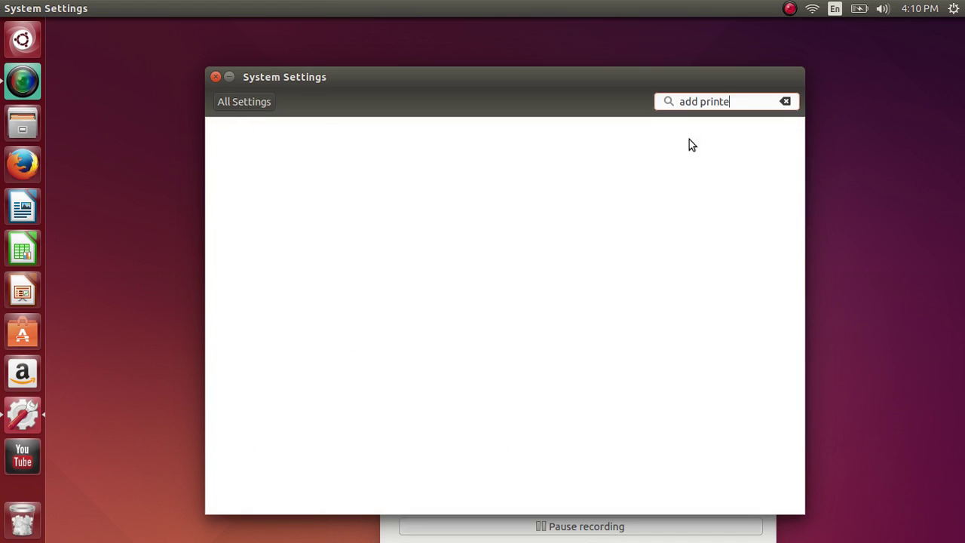
key("BackSpace")
key("BackSpace")
key("BackSpace")
key("BackSpace")
key("BackSpace")
key("BackSpace")
key("BackSpace")
key("BackSpace")
key("BackSpace")
key("BackSpace")
key("BackSpace")
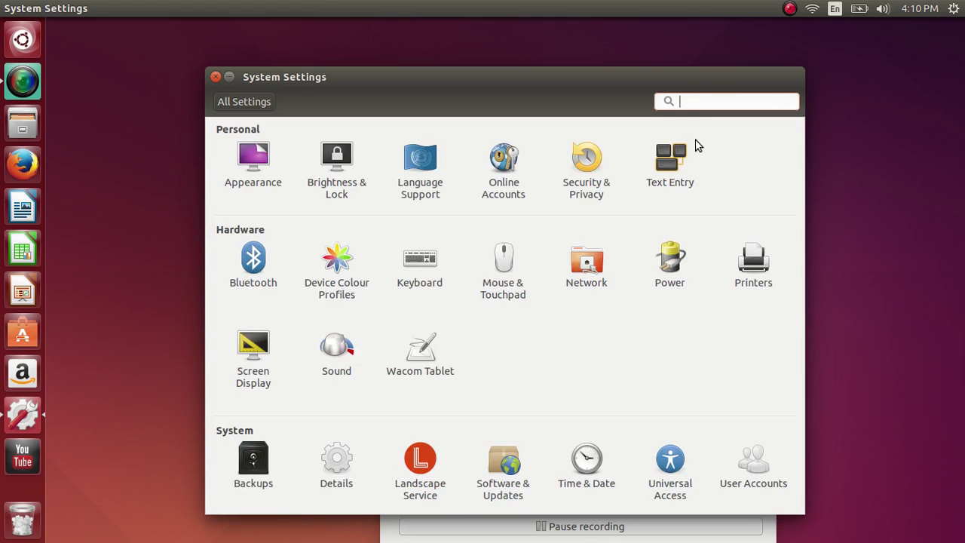
Step: Open the Printers window, close it, and reopen it showing no configured printers
left_click(763, 258)
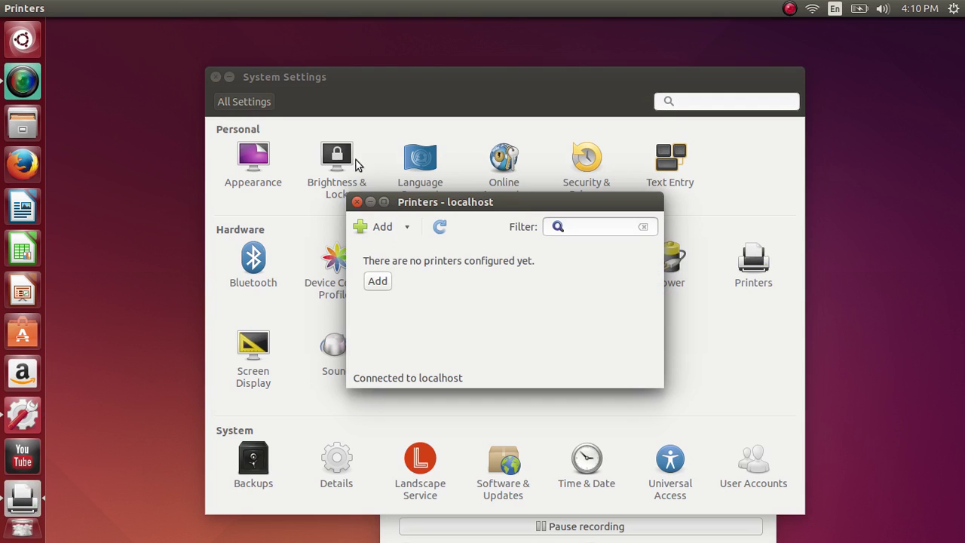
left_click(356, 202)
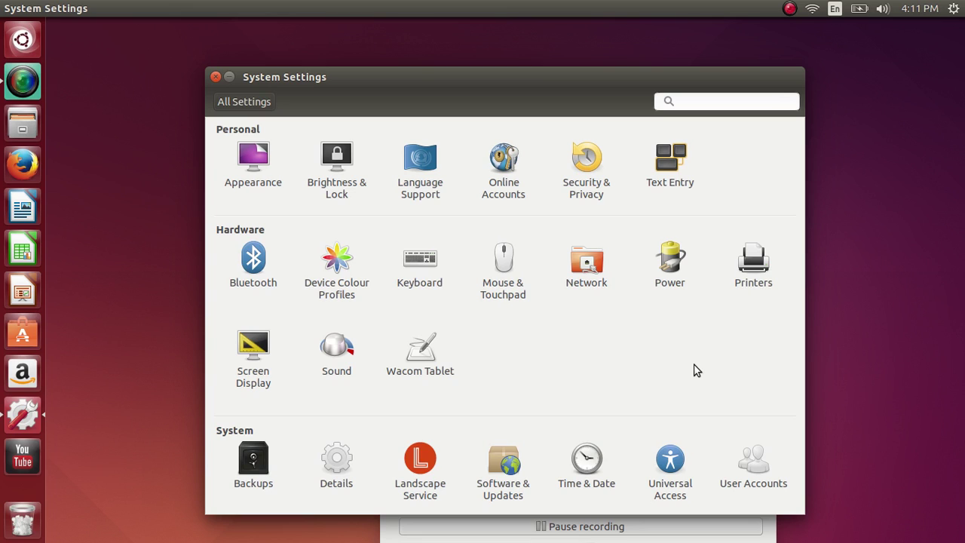
left_click(757, 268)
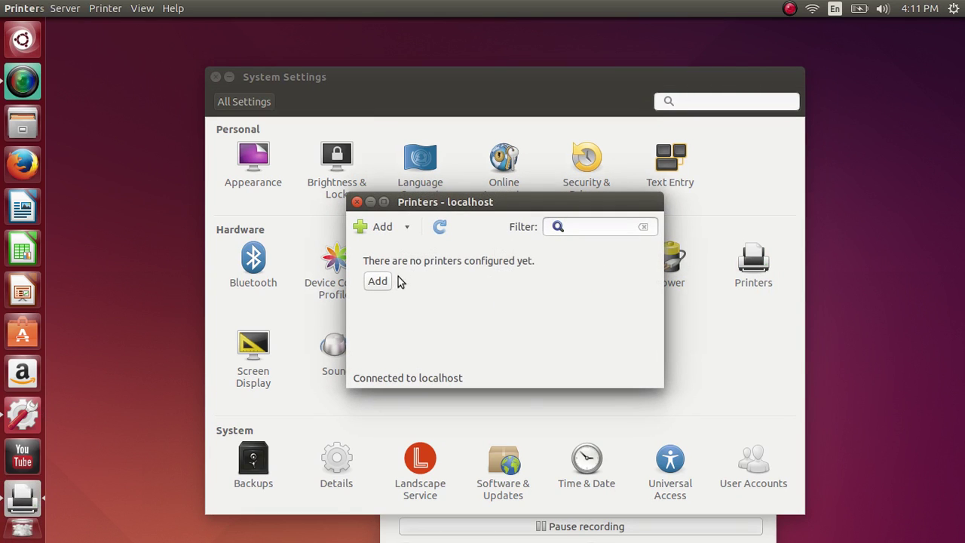
Step: Start a new printer, preview AppSocket/HP JetDirect and Find Network Printer, then browse SMB for Windows Printer via SAMBA
left_click(378, 284)
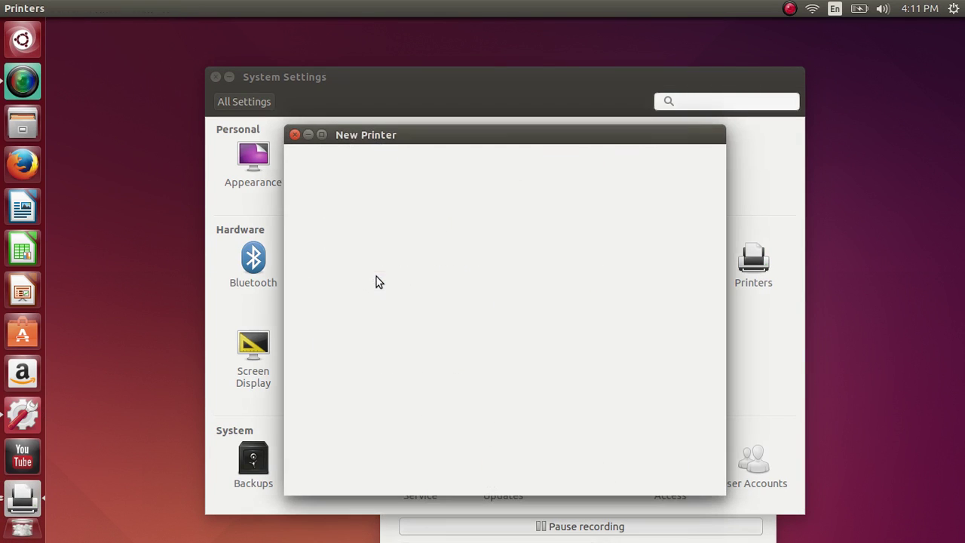
left_click(349, 223)
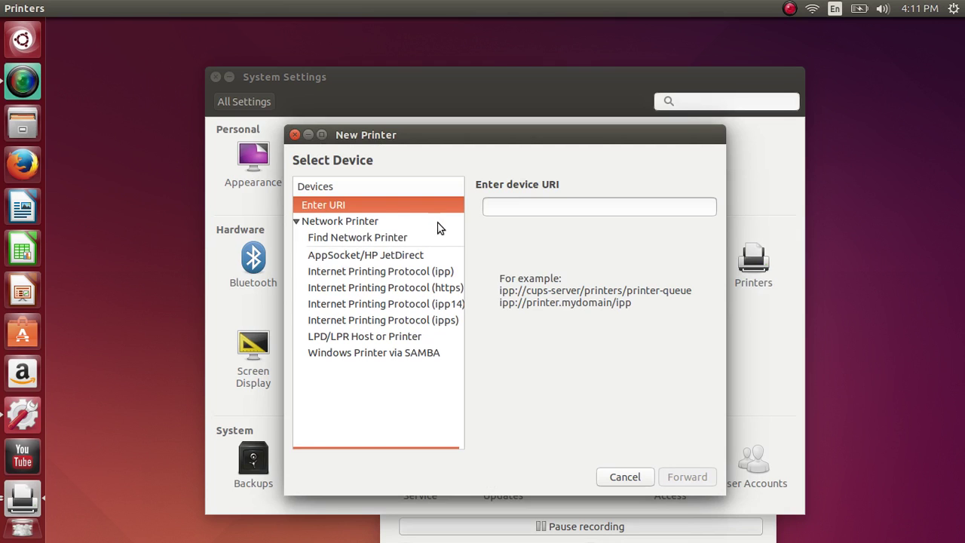
left_click(401, 258)
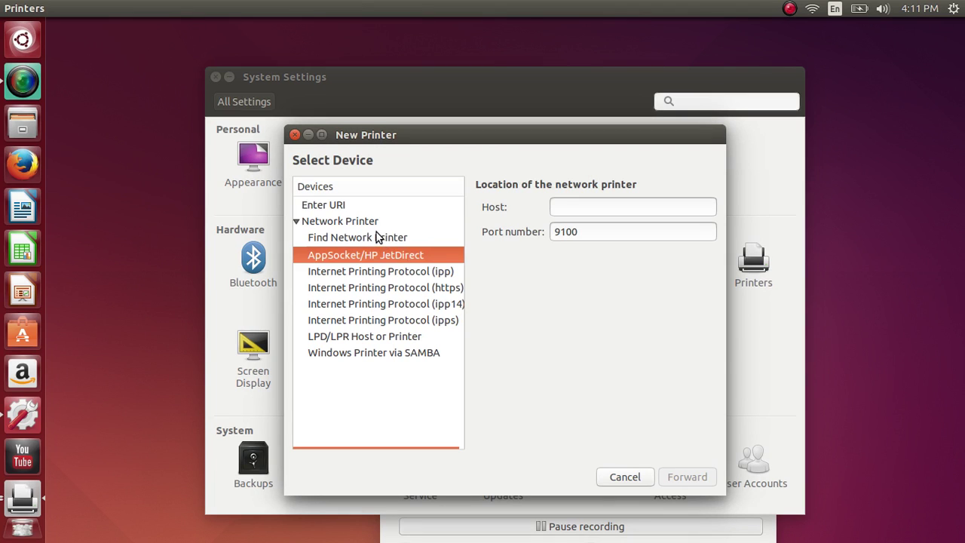
left_click(379, 238)
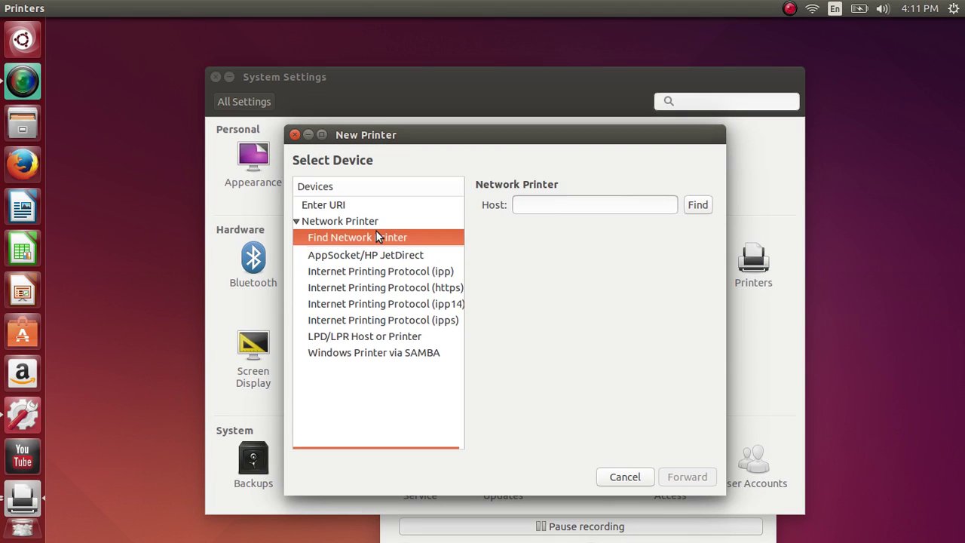
left_click(383, 355)
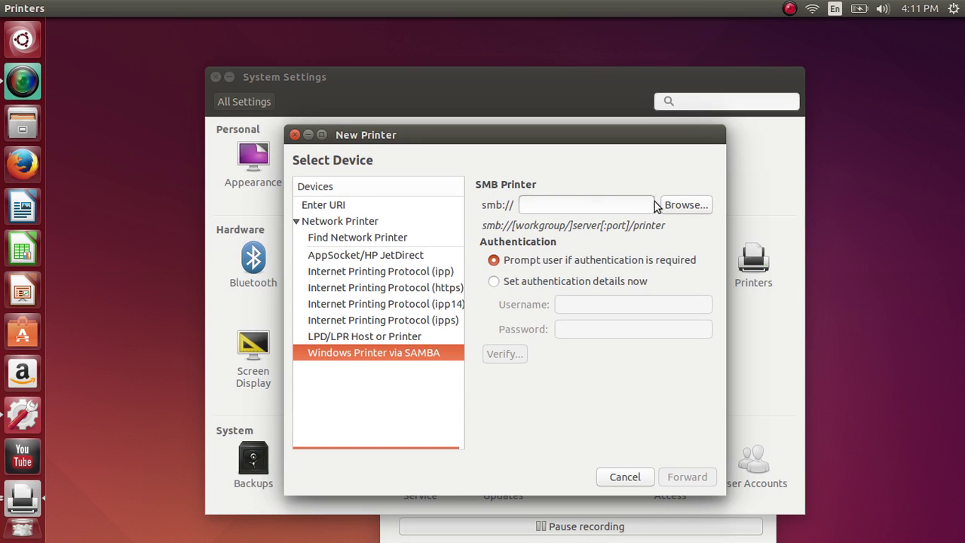
left_click(684, 205)
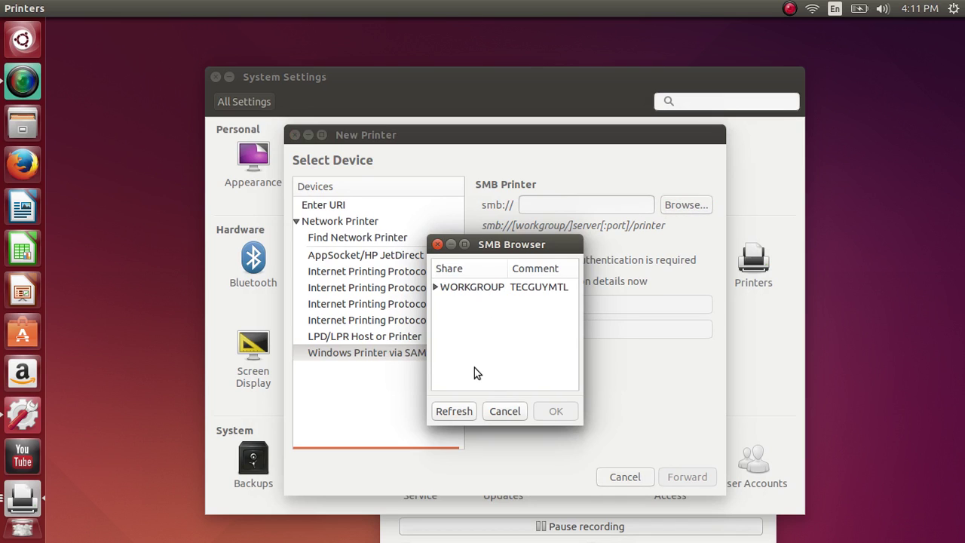
Step: Expand WORKGROUP and one computer in the SMB Browser, then cancel the SMB browsing
double_click(494, 289)
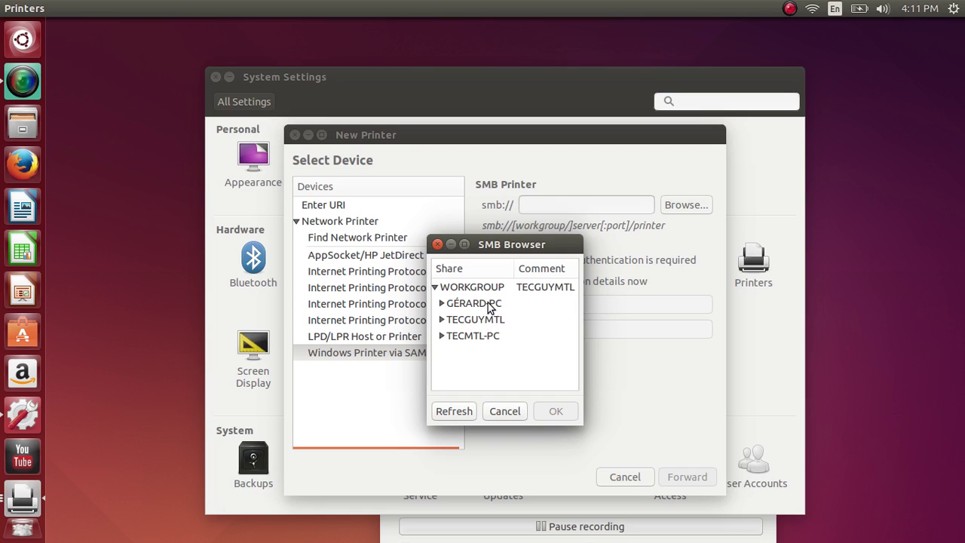
double_click(489, 303)
left_click(955, 9)
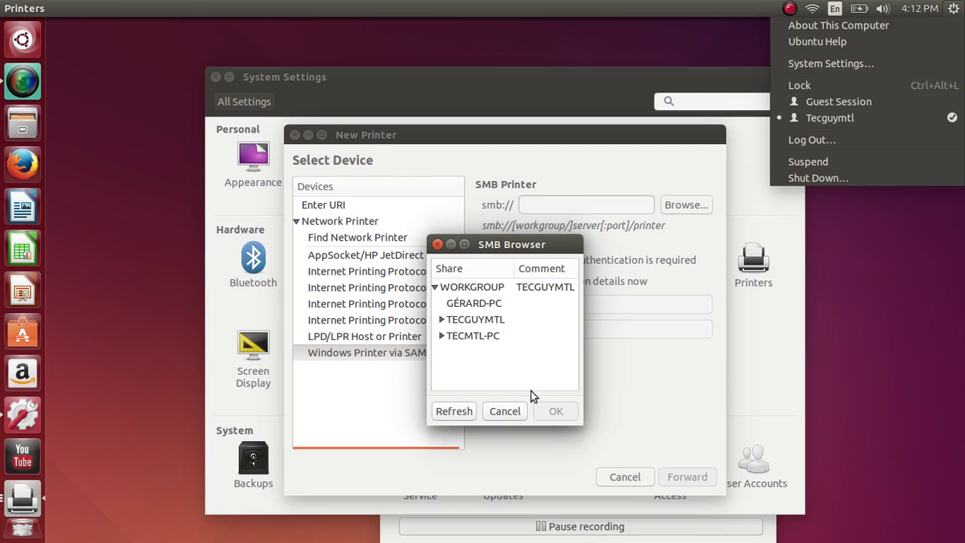
left_click(508, 408)
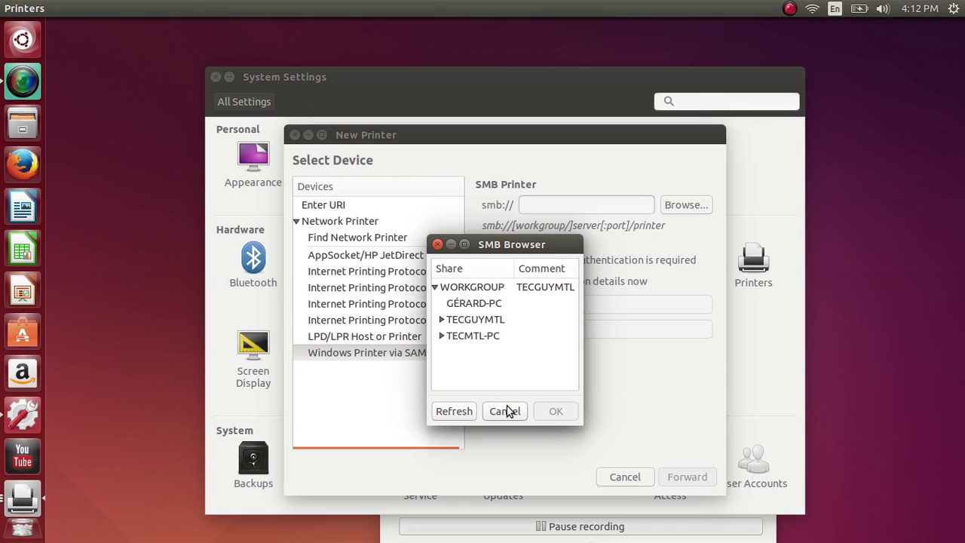
left_click(505, 411)
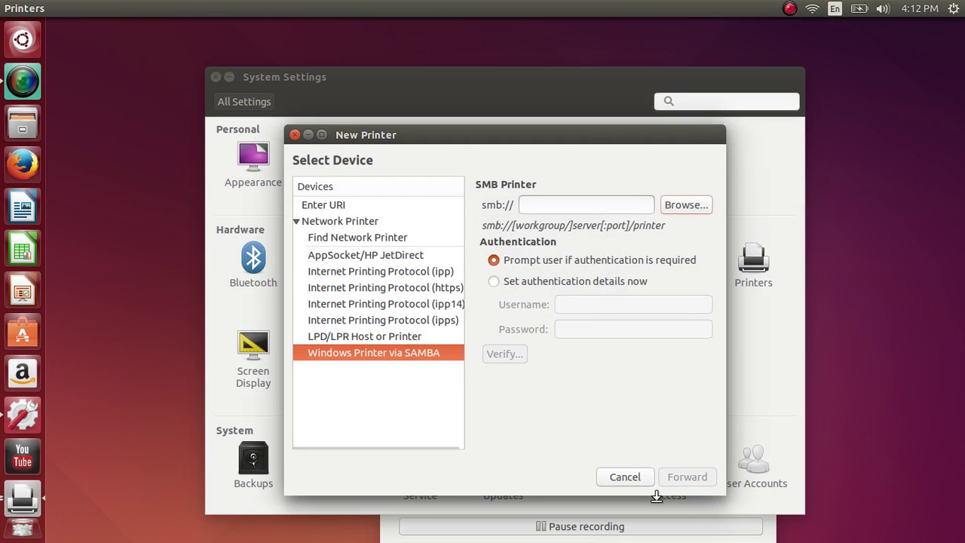
Step: Cancel the New Printer dialog, then close the Printers and System Settings windows
left_click(630, 473)
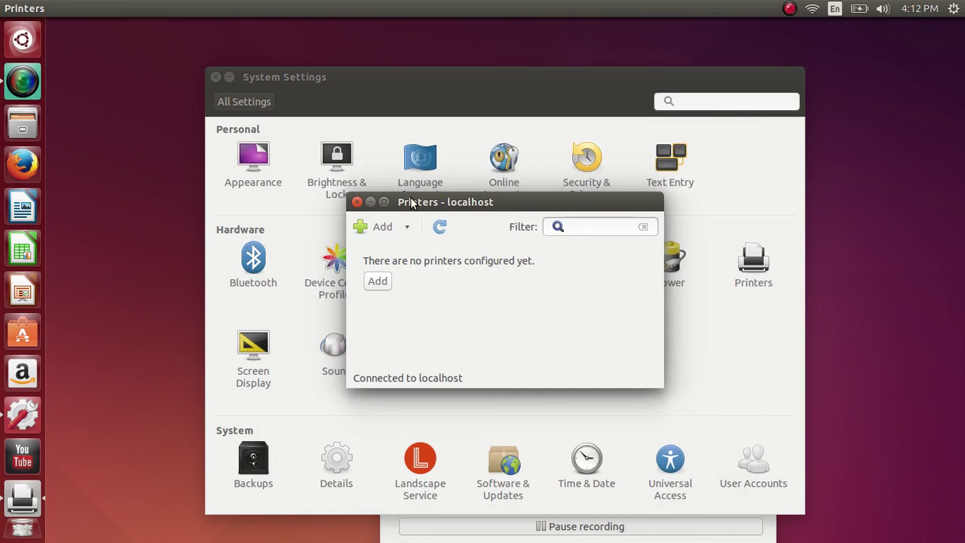
left_click(358, 203)
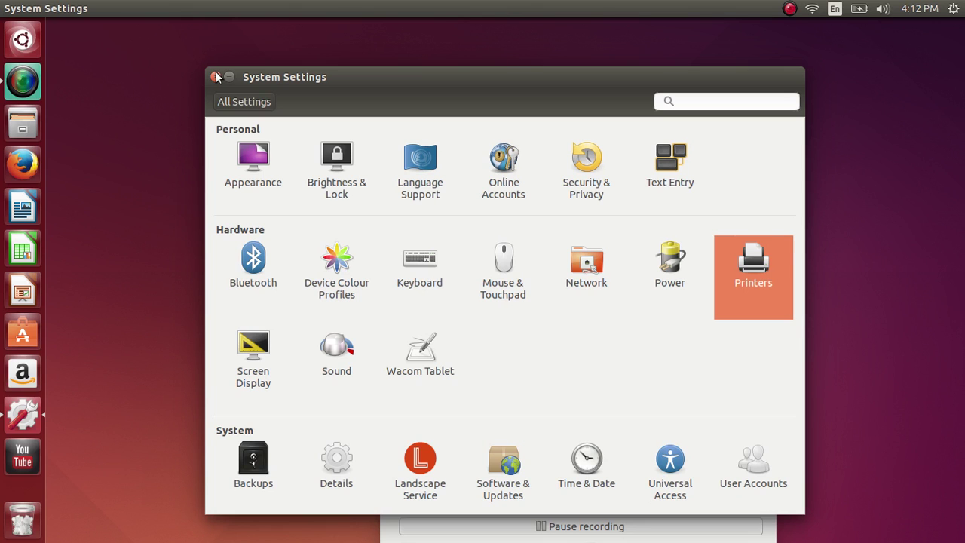
left_click(216, 77)
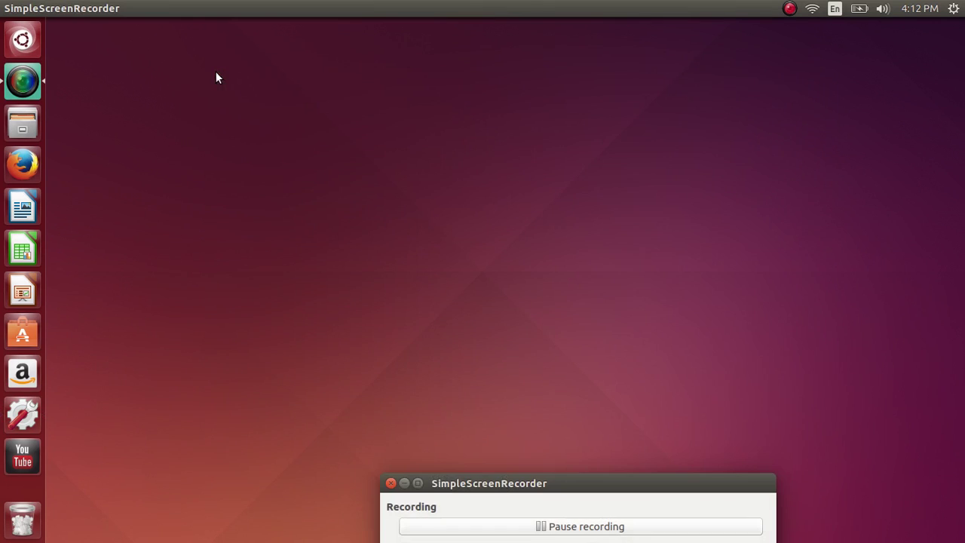